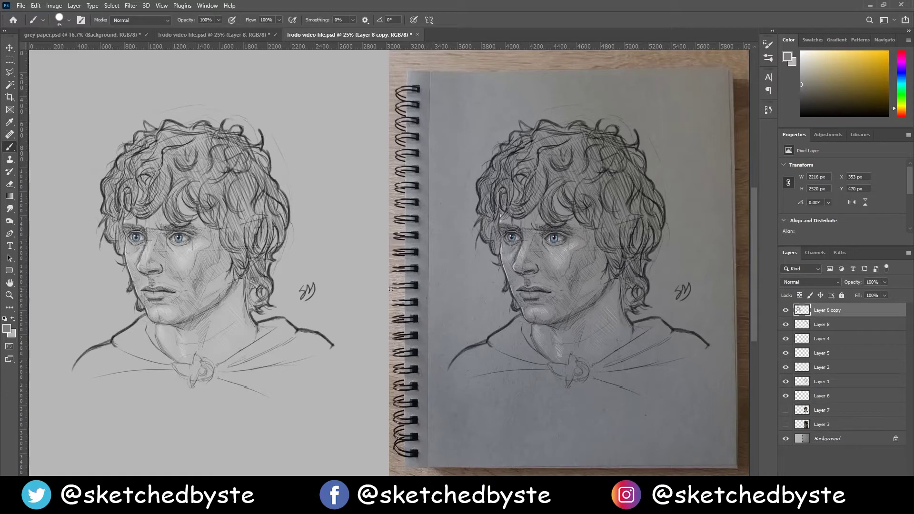
Brush trial arrows between the flat portrait and the notebook mock-up, and undo them
{"action": "mouse_move", "coordinate": [381, 275]}
{"action": "left_mouse_down"}
{"action": "mouse_move", "coordinate": [357, 276]}
{"action": "mouse_move", "coordinate": [361, 265]}
{"action": "mouse_move", "coordinate": [359, 284]}
{"action": "left_mouse_up"}
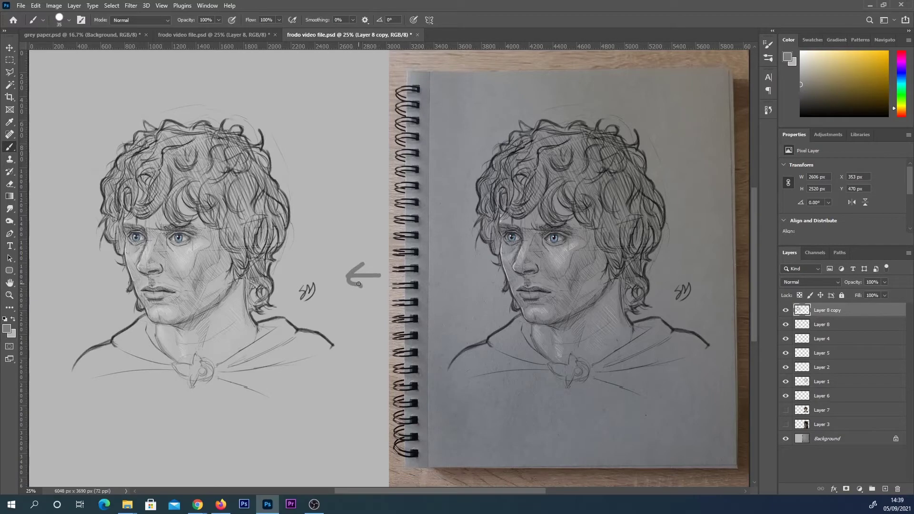
{"action": "key", "text": "ctrl+z"}
{"action": "key", "text": "ctrl+z"}
{"action": "mouse_move", "coordinate": [355, 276]}
{"action": "left_mouse_down"}
{"action": "mouse_move", "coordinate": [378, 278]}
{"action": "mouse_move", "coordinate": [360, 297]}
{"action": "left_mouse_up"}
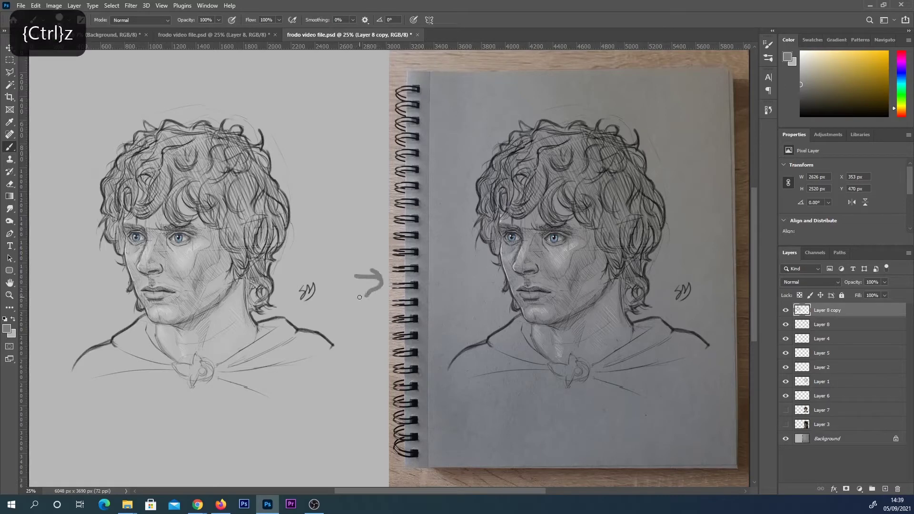
{"action": "key", "text": "ctrl+z"}
Try freehand strokes beside the portrait with a size 40 brush in grey and in the default black, and undo them
{"action": "key", "text": "bracketright"}
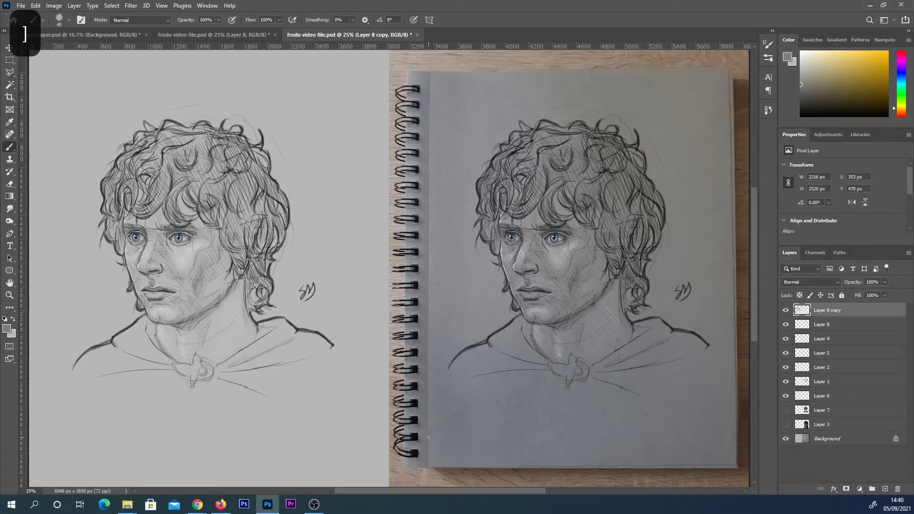
{"action": "mouse_move", "coordinate": [347, 158]}
{"action": "left_mouse_down"}
{"action": "mouse_move", "coordinate": [340, 179]}
{"action": "mouse_move", "coordinate": [355, 227]}
{"action": "mouse_move", "coordinate": [344, 305]}
{"action": "left_mouse_up"}
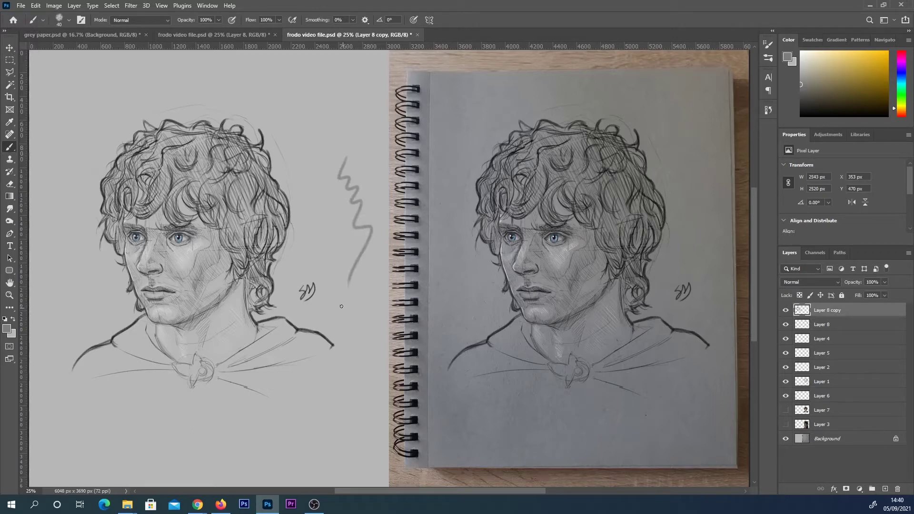
{"action": "key", "text": "ctrl+z"}
{"action": "key", "text": "d"}
{"action": "mouse_move", "coordinate": [351, 212]}
{"action": "left_mouse_down"}
{"action": "mouse_move", "coordinate": [373, 261]}
{"action": "mouse_move", "coordinate": [357, 334]}
{"action": "mouse_move", "coordinate": [332, 230]}
{"action": "mouse_move", "coordinate": [338, 198]}
{"action": "mouse_move", "coordinate": [369, 155]}
{"action": "left_mouse_up"}
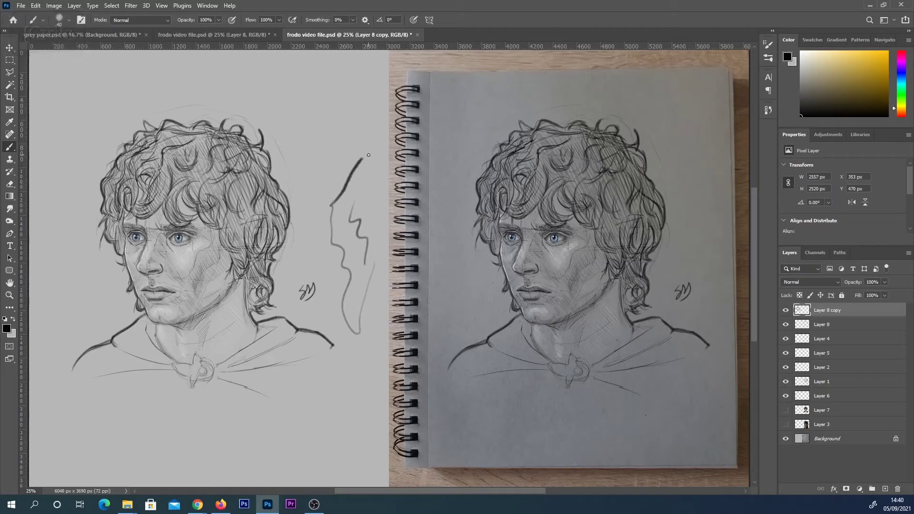
{"action": "key", "text": "ctrl+z"}
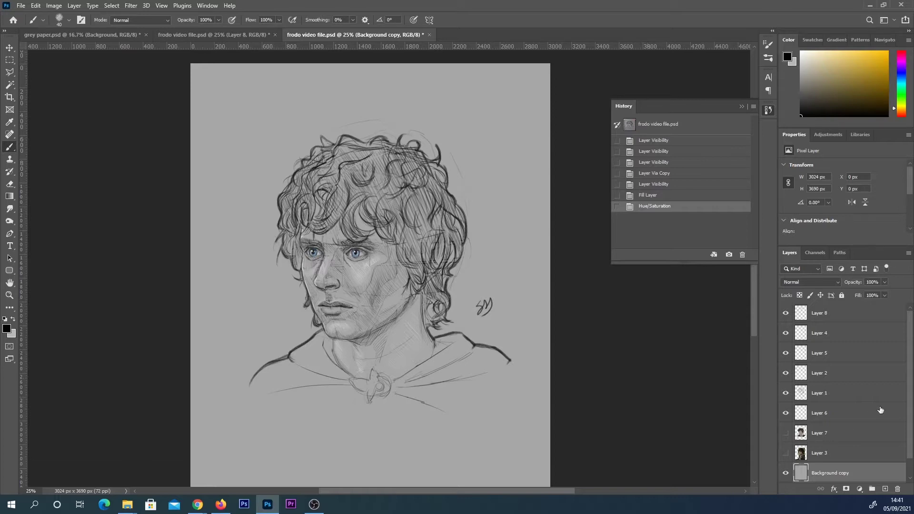
Hide and show the Background copy layer to compare the drawing with and without its grey backdrop
{"action": "scroll", "coordinate": [794, 457], "scroll_direction": "down", "scroll_amount": 1}
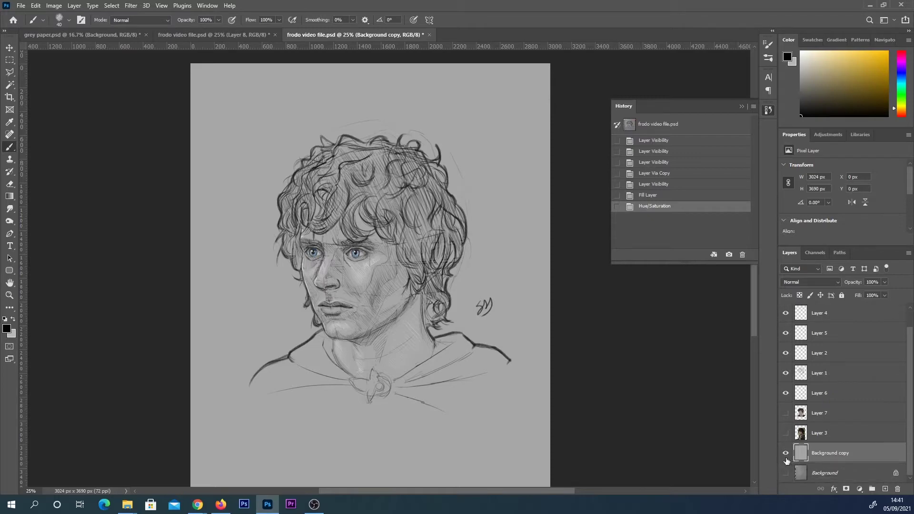
{"action": "left_click", "coordinate": [786, 453]}
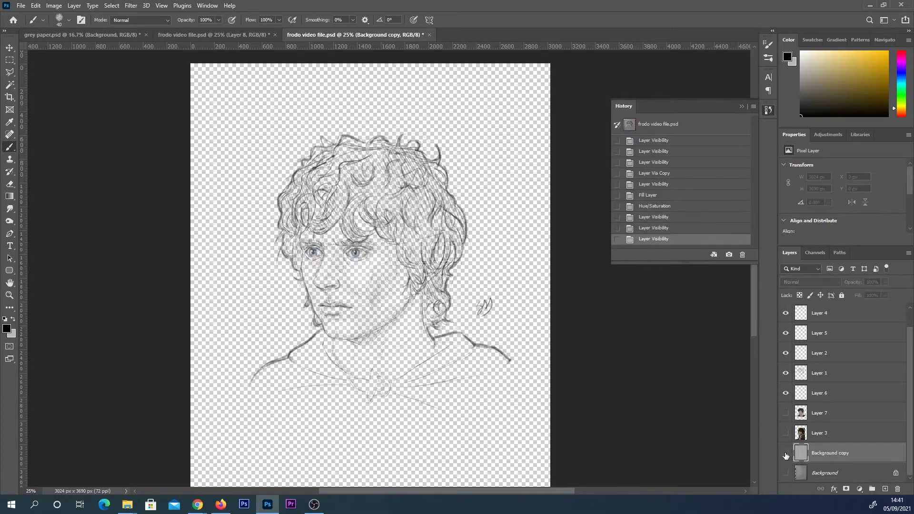
{"action": "left_click", "coordinate": [786, 453]}
{"action": "left_click", "coordinate": [786, 453]}
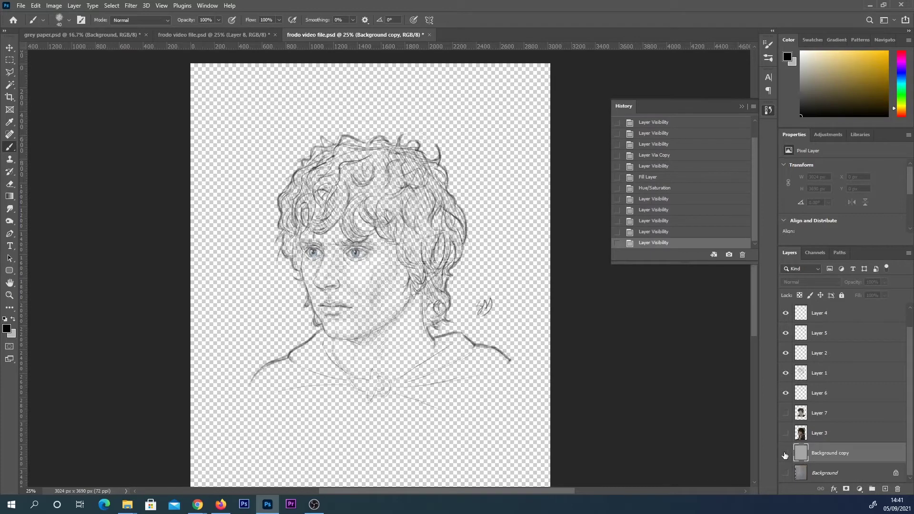
{"action": "left_click", "coordinate": [786, 455]}
{"action": "scroll", "coordinate": [833, 330], "scroll_direction": "up", "scroll_amount": 1}
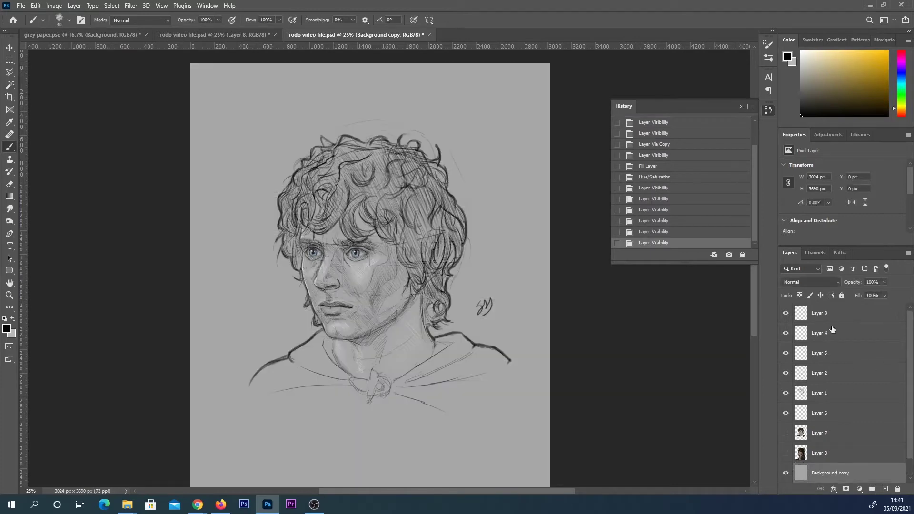
Hide and show each drawing layer in turn, from Layer 6 up to Layer 8, to inspect its contents
{"action": "left_click", "coordinate": [786, 414]}
{"action": "left_click", "coordinate": [786, 415]}
{"action": "left_click", "coordinate": [786, 395]}
{"action": "left_click", "coordinate": [786, 395]}
{"action": "left_click", "coordinate": [785, 378]}
{"action": "left_click", "coordinate": [786, 374]}
{"action": "left_click", "coordinate": [786, 355]}
{"action": "left_click", "coordinate": [786, 353]}
{"action": "left_click", "coordinate": [786, 333]}
{"action": "left_click", "coordinate": [786, 333]}
{"action": "left_click", "coordinate": [787, 314]}
{"action": "left_click", "coordinate": [786, 314]}
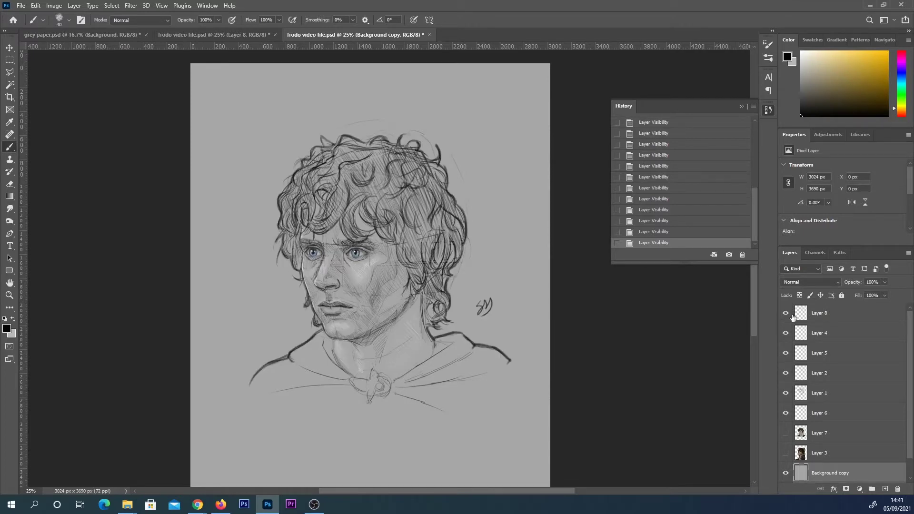
Merge the drawing layers from Layer 8 down to Layer 6 into one layer and check it by toggling its visibility
{"action": "left_click", "coordinate": [847, 315]}
{"action": "left_click", "coordinate": [848, 414], "text": "shift"}
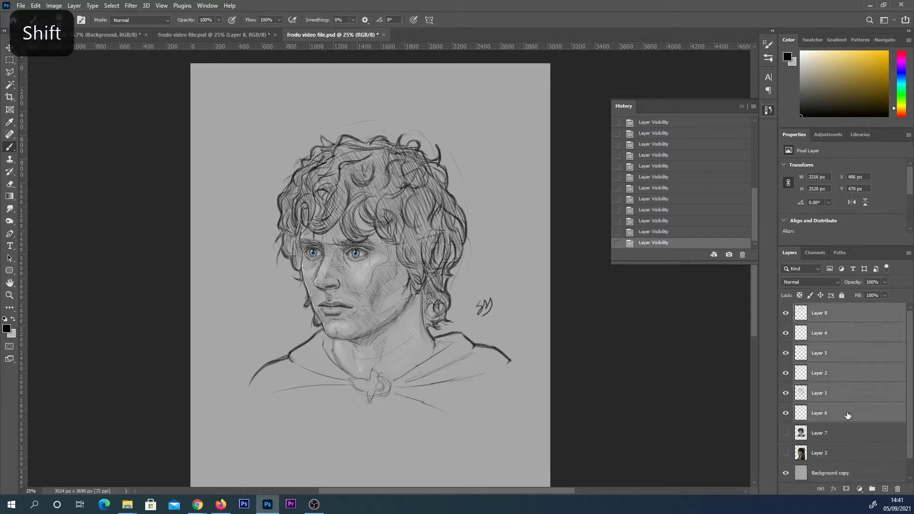
{"action": "right_click", "coordinate": [852, 412]}
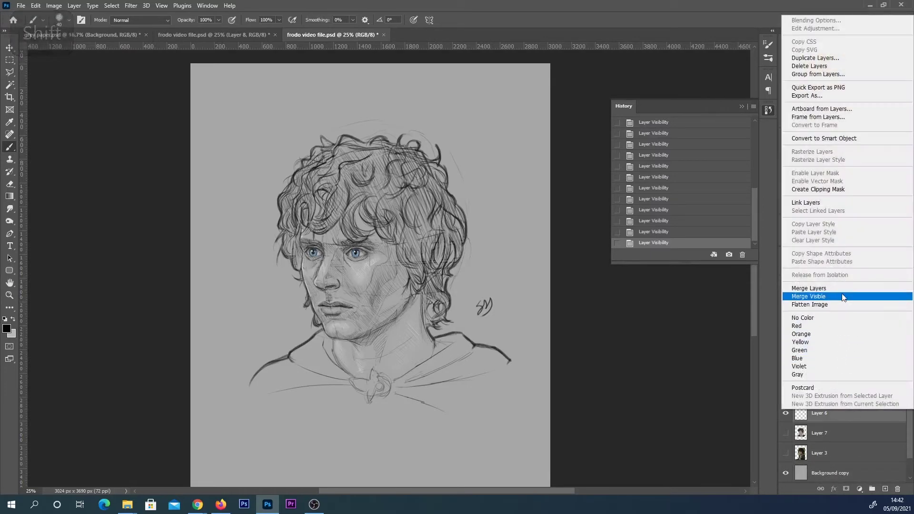
{"action": "left_click", "coordinate": [810, 289]}
{"action": "left_click", "coordinate": [786, 314]}
{"action": "left_click", "coordinate": [786, 315]}
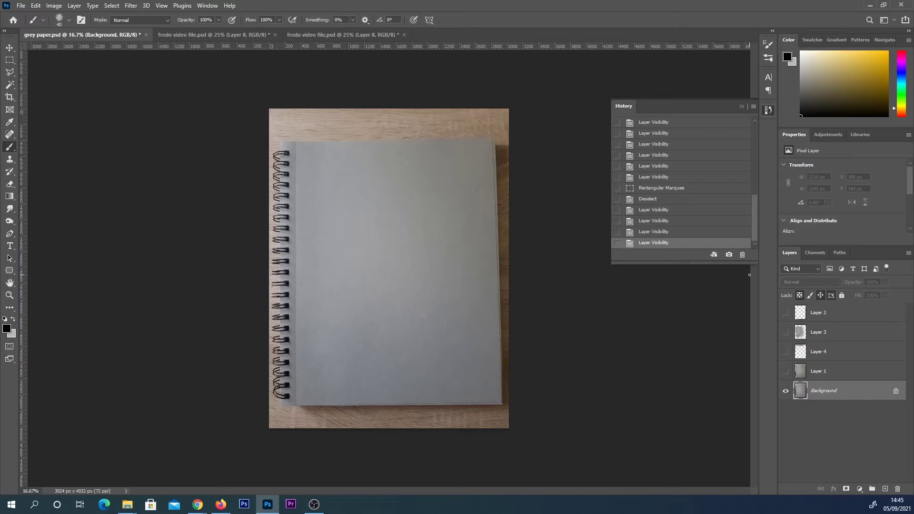
Compare the notebook photo with and without the straightened Layer 1
{"action": "double_click", "coordinate": [788, 372]}
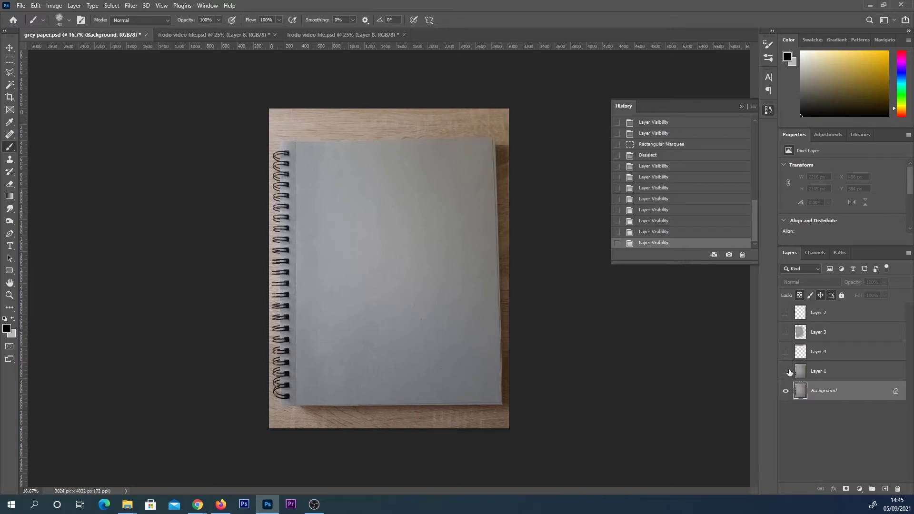
{"action": "left_click", "coordinate": [786, 372]}
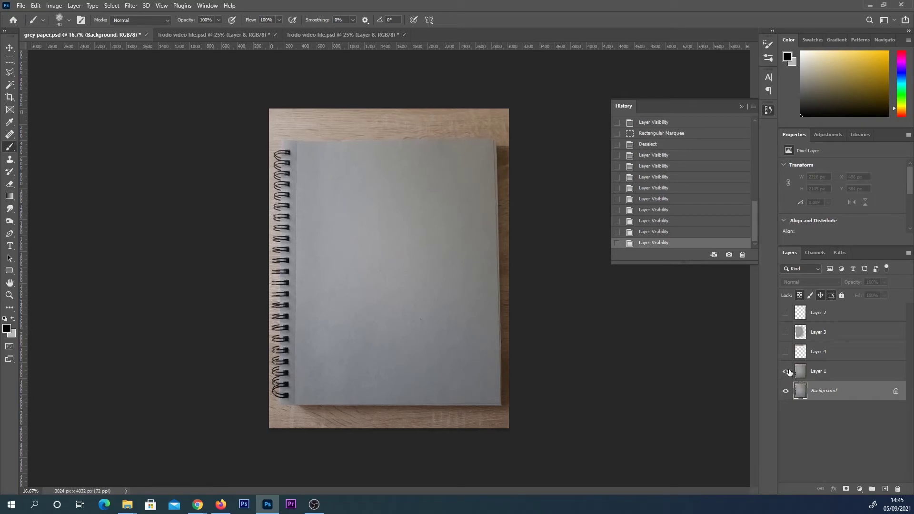
{"action": "left_click", "coordinate": [786, 372]}
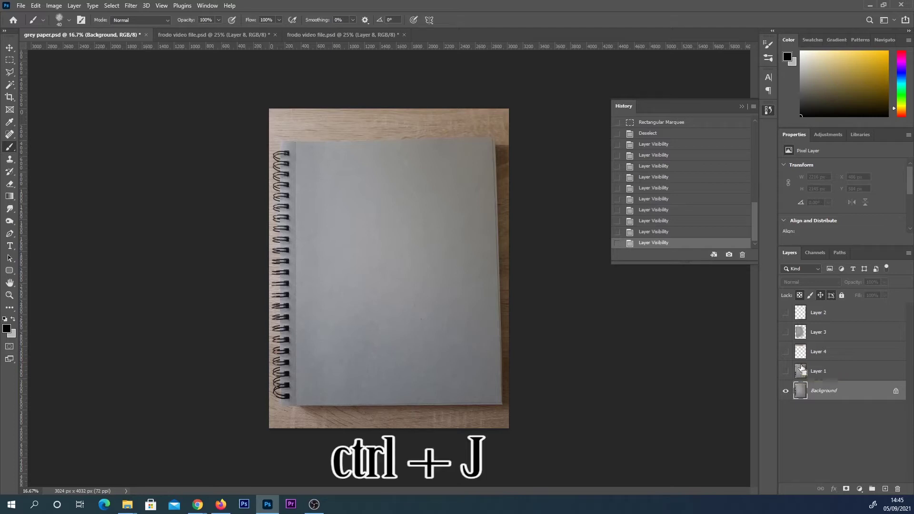
Duplicate the notebook photo's Background layer, rotate the copy about 0.8° clockwise, and compare it with the original
{"action": "key", "text": "ctrl+j"}
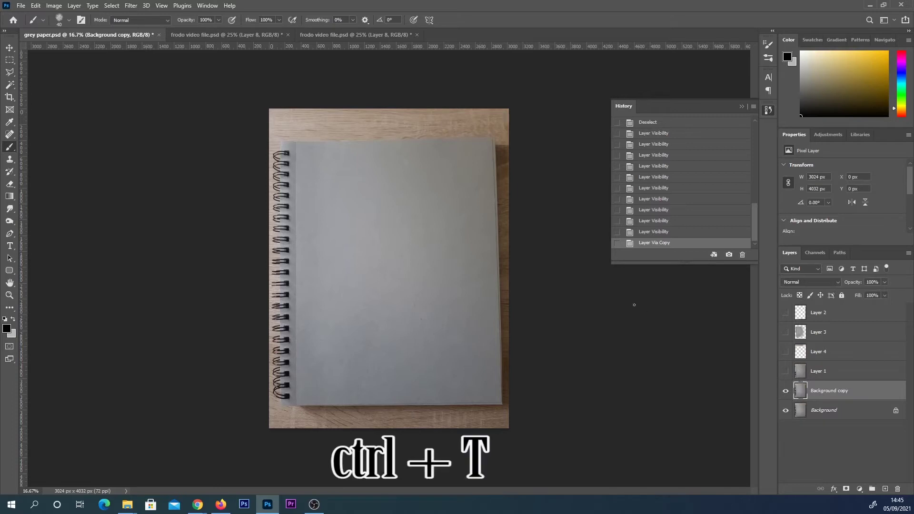
{"action": "key", "text": "ctrl+t"}
{"action": "mouse_move", "coordinate": [548, 147]}
{"action": "left_mouse_down"}
{"action": "mouse_move", "coordinate": [554, 154]}
{"action": "mouse_move", "coordinate": [556, 143]}
{"action": "left_mouse_up"}
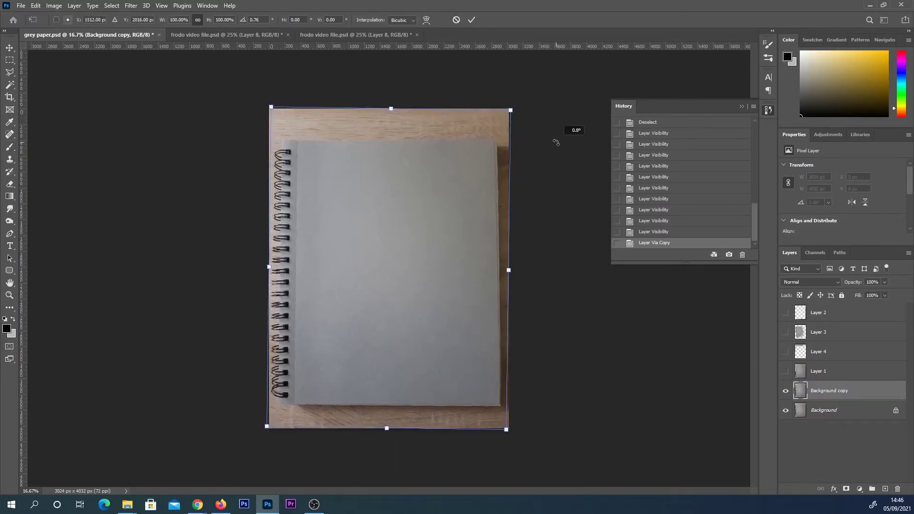
{"action": "left_click_drag", "start_coordinate": [557, 143], "coordinate": [556, 143]}
{"action": "key", "text": "Return"}
{"action": "key", "text": "b"}
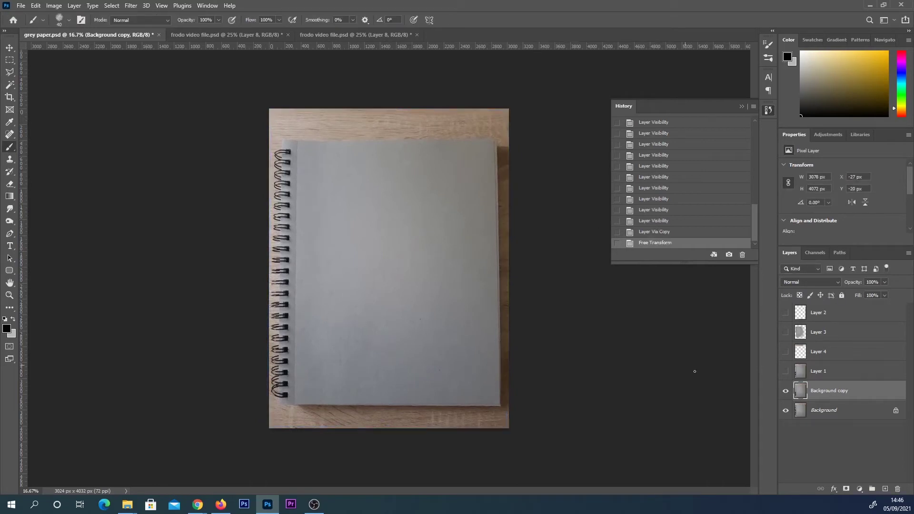
{"action": "left_click", "coordinate": [786, 390]}
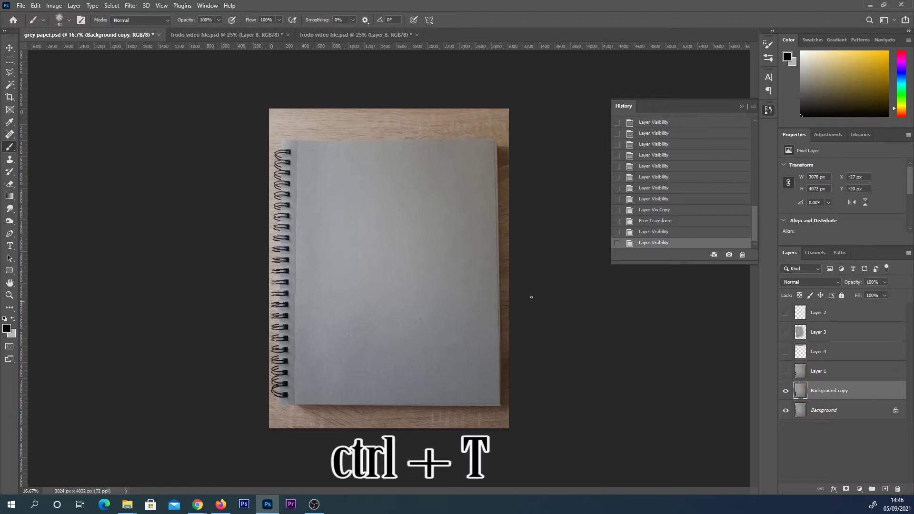
Skew the upper corners of the Background copy to correct the notebook's perspective, and apply the transform
{"action": "key", "text": "ctrl+t"}
{"action": "right_click", "coordinate": [494, 202]}
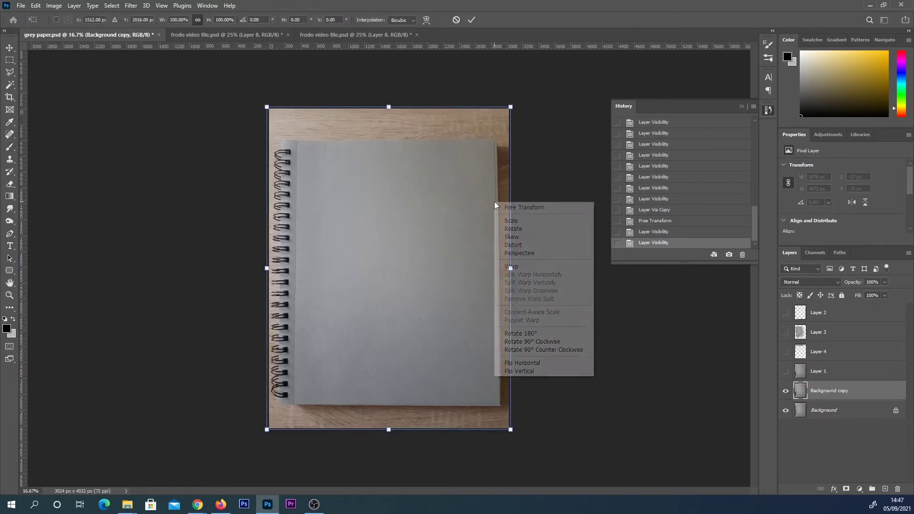
{"action": "left_click", "coordinate": [521, 241]}
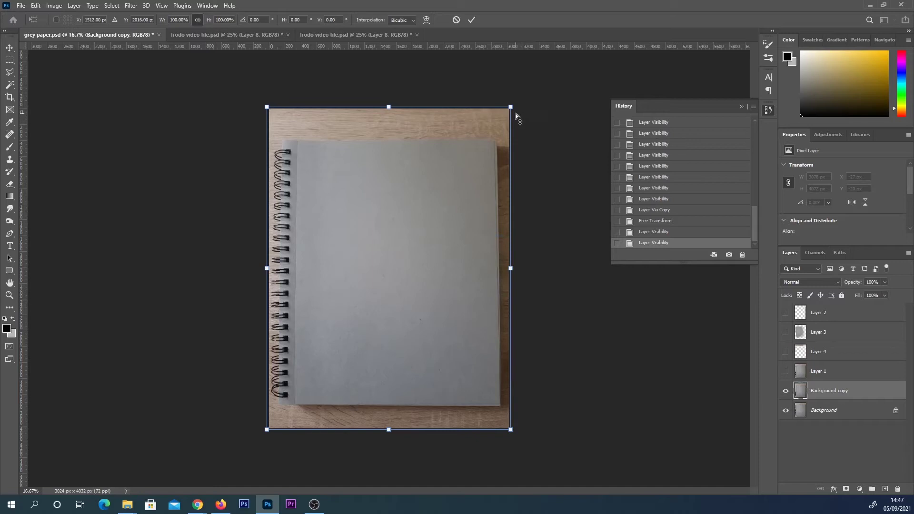
{"action": "left_click_drag", "start_coordinate": [512, 111], "coordinate": [517, 115]}
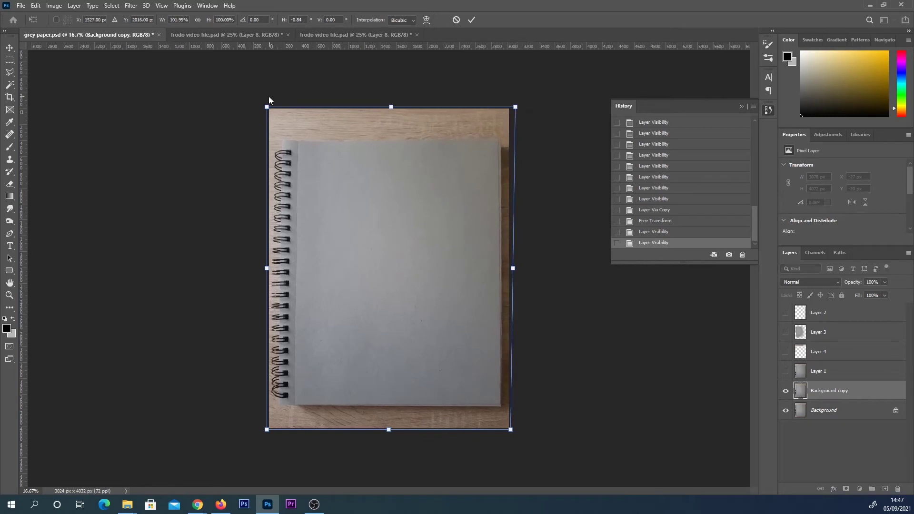
{"action": "left_click_drag", "start_coordinate": [267, 106], "coordinate": [287, 108]}
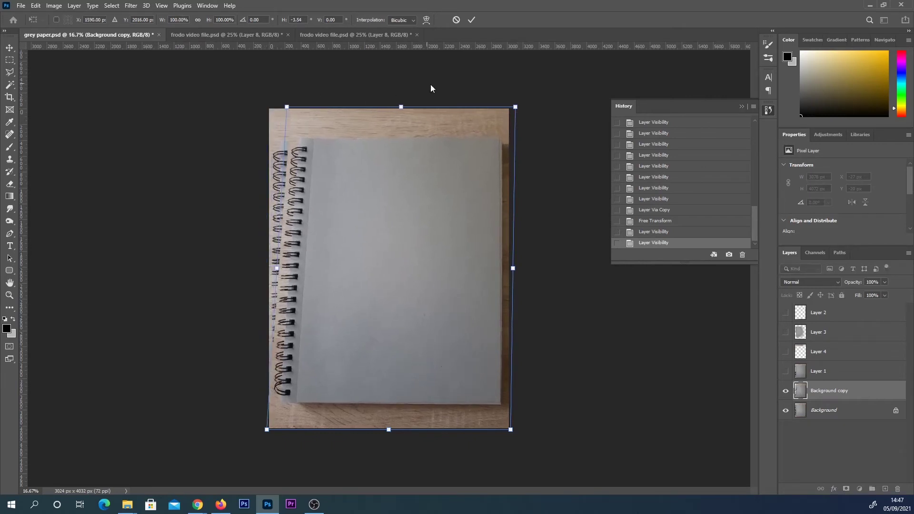
{"action": "left_click_drag", "start_coordinate": [518, 113], "coordinate": [486, 113]}
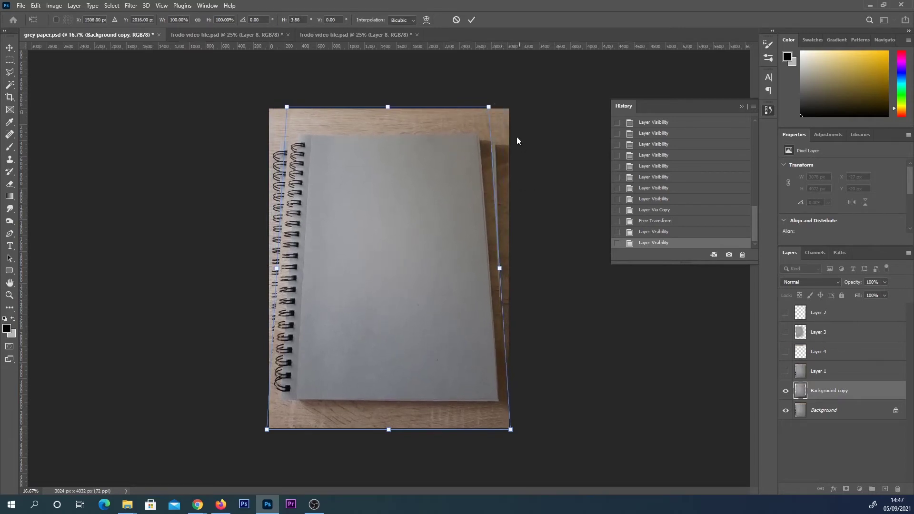
{"action": "left_click_drag", "start_coordinate": [489, 109], "coordinate": [510, 107]}
{"action": "left_click_drag", "start_coordinate": [288, 110], "coordinate": [272, 107]}
{"action": "key", "text": "Return"}
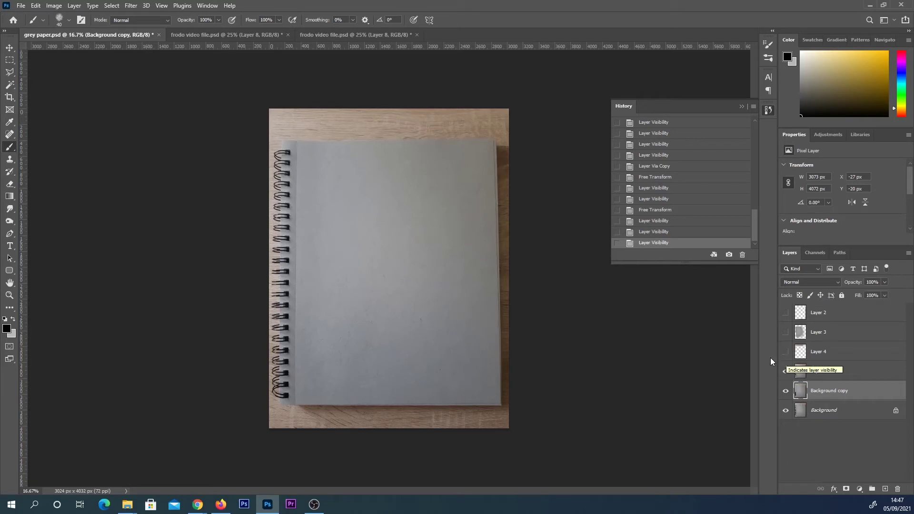
Collapse the History list and show Layer 4 on the notebook photo
{"action": "left_click", "coordinate": [300, 255]}
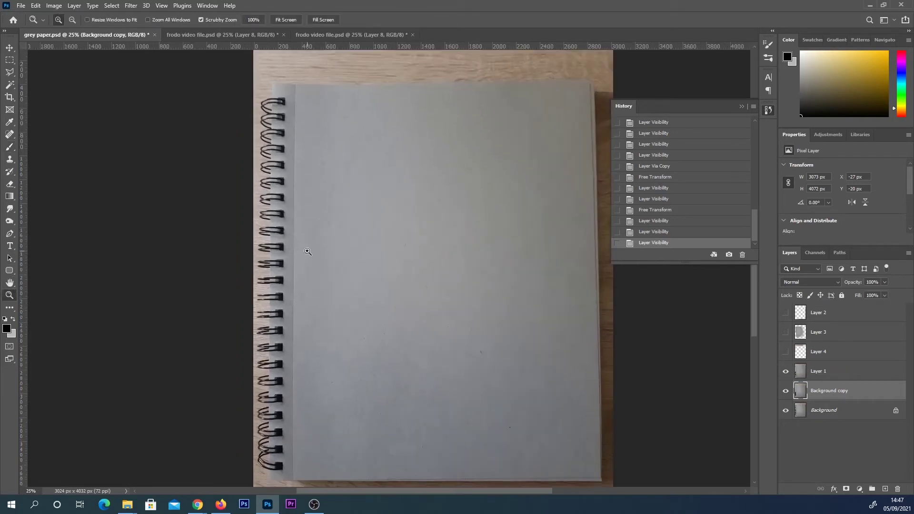
{"action": "left_click", "coordinate": [742, 108]}
{"action": "left_click_drag", "start_coordinate": [754, 202], "coordinate": [761, 187]}
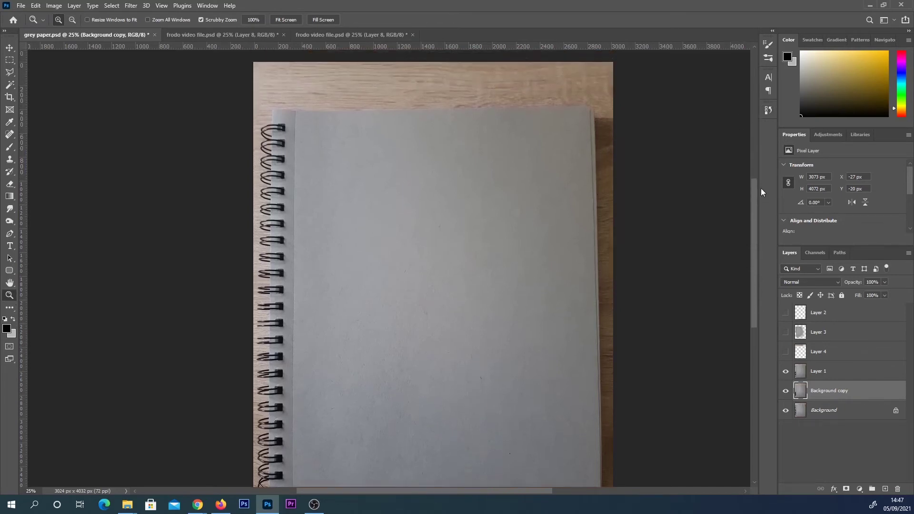
{"action": "left_click", "coordinate": [787, 352]}
{"action": "left_click", "coordinate": [786, 352]}
{"action": "left_click", "coordinate": [790, 352]}
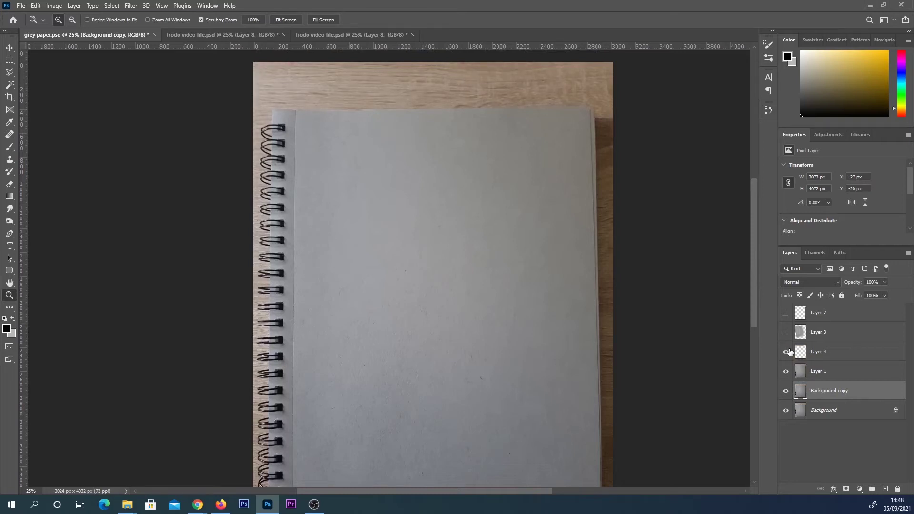
Select the strip of wood above the notebook with a rectangular marquee, and deselect it
{"action": "left_click", "coordinate": [9, 60]}
{"action": "left_click_drag", "start_coordinate": [247, 61], "coordinate": [618, 104]}
{"action": "left_click", "coordinate": [581, 98]}
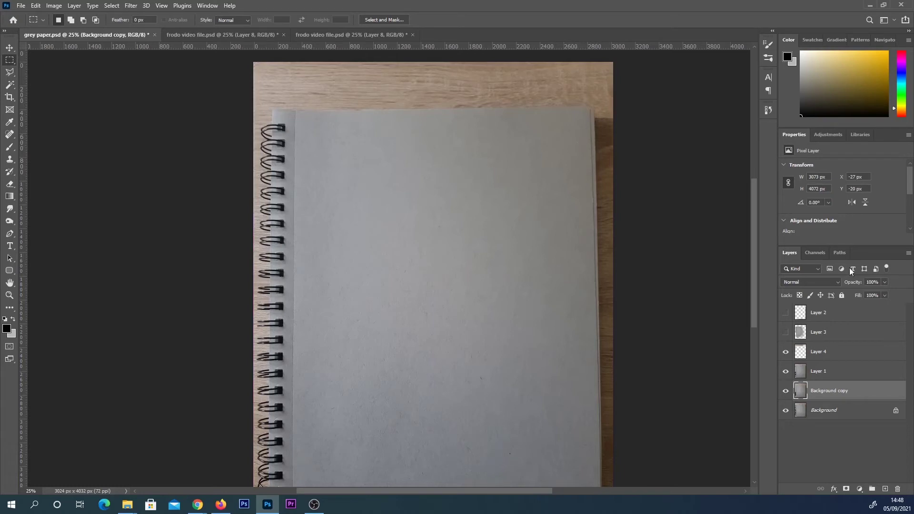
Show the Multiply shading on Layer 3 and set the layer's opacity to 100%
{"action": "left_click", "coordinate": [787, 332]}
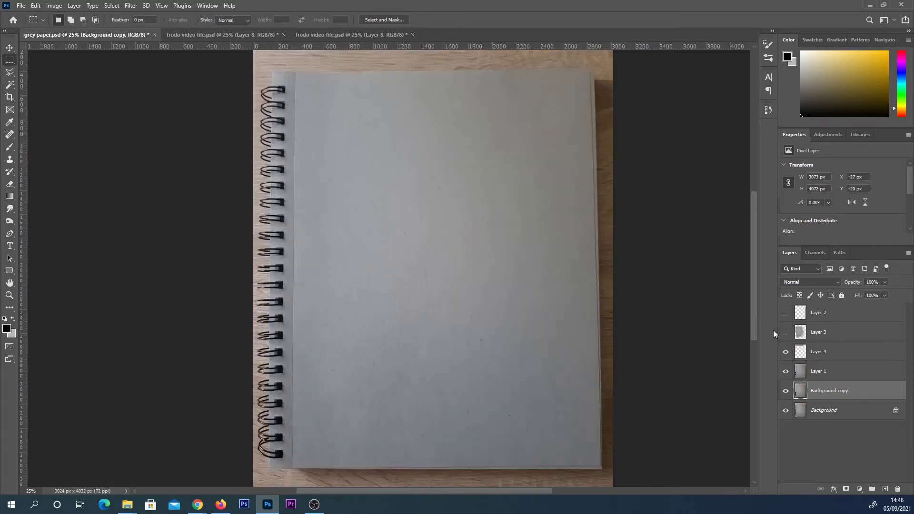
{"action": "left_click", "coordinate": [786, 332]}
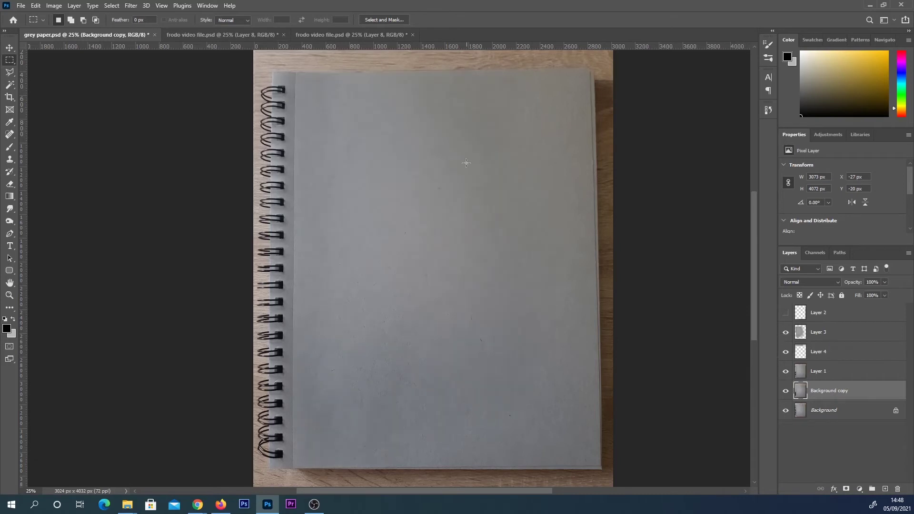
{"action": "left_click", "coordinate": [820, 340]}
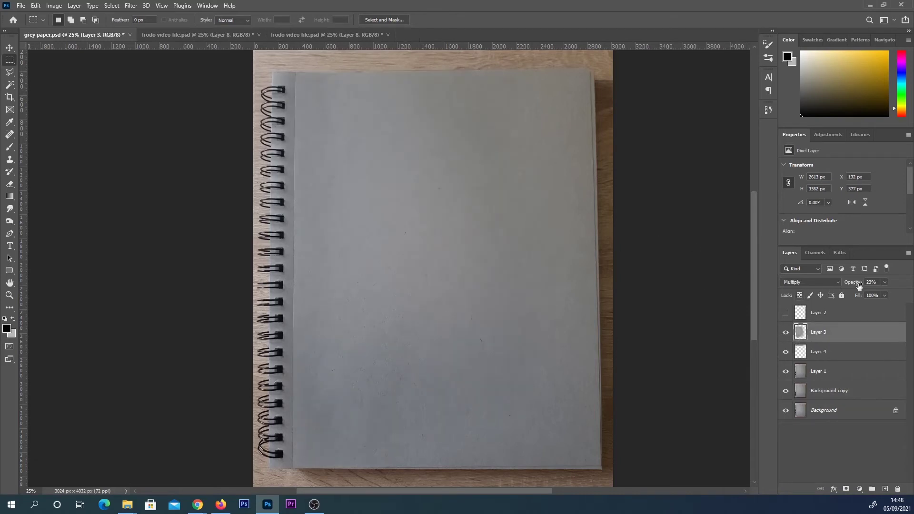
{"action": "left_click_drag", "start_coordinate": [893, 291], "coordinate": [909, 293]}
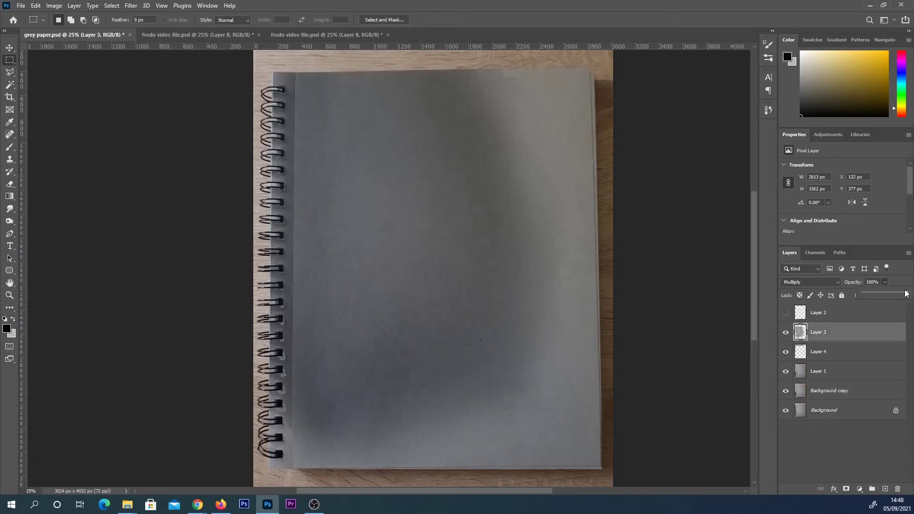
Set Layer 3's opacity to 22%, compare the page with and without its shading, and show Layer 2
{"action": "left_click_drag", "start_coordinate": [884, 293], "coordinate": [873, 293]}
{"action": "left_click", "coordinate": [786, 333]}
{"action": "left_click", "coordinate": [786, 332]}
{"action": "left_click", "coordinate": [787, 333]}
{"action": "left_click", "coordinate": [786, 332]}
{"action": "left_click", "coordinate": [787, 333]}
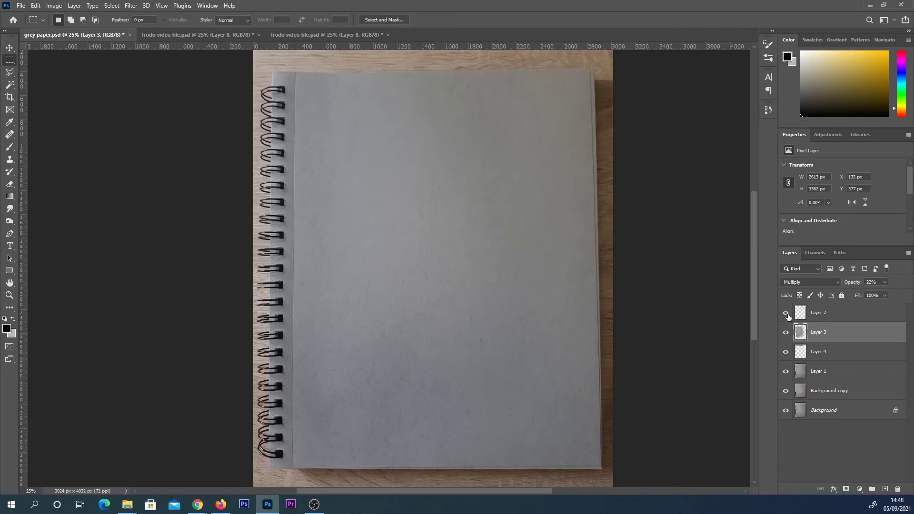
{"action": "left_click", "coordinate": [787, 314]}
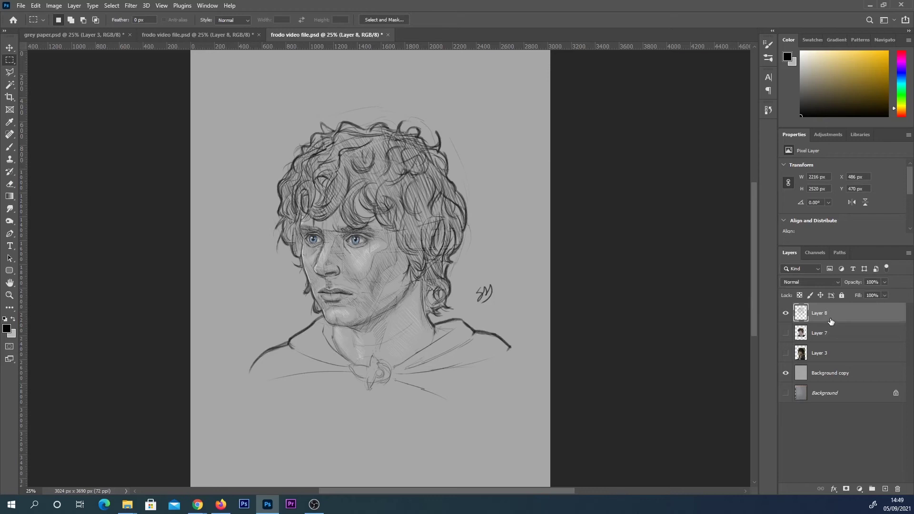
Copy the entire merged portrait from Layer 8 into grey paper.psd above Layer 3, and move it slightly higher on the notebook page
{"action": "key", "text": "ctrl+a"}
{"action": "key", "text": "ctrl+a"}
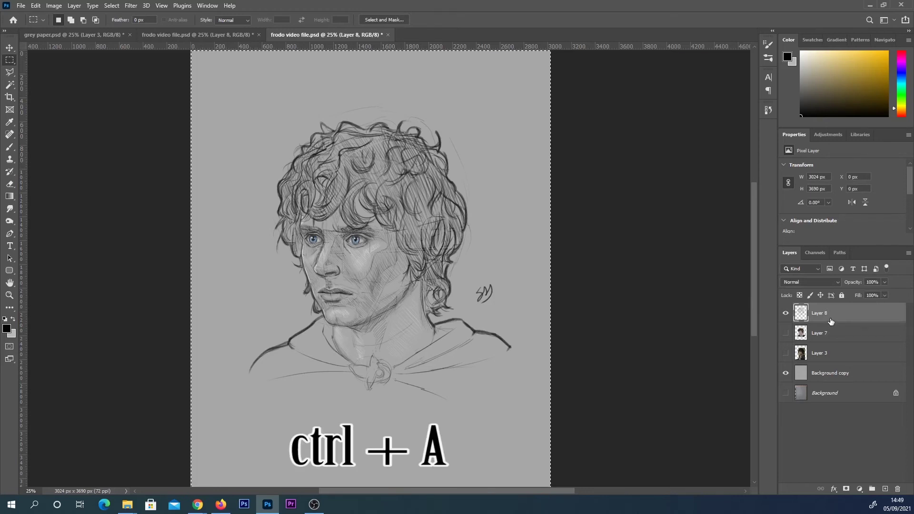
{"action": "key", "text": "ctrl+c"}
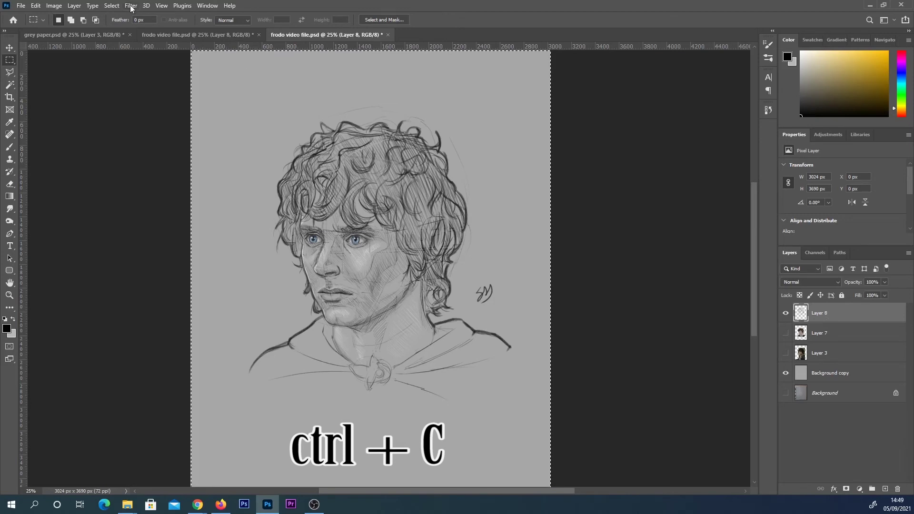
{"action": "left_click", "coordinate": [81, 35]}
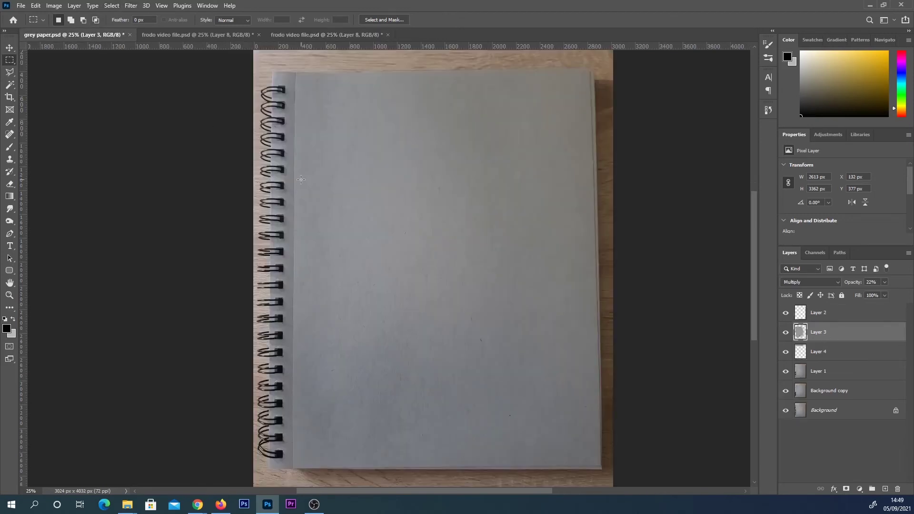
{"action": "key", "text": "ctrl+v"}
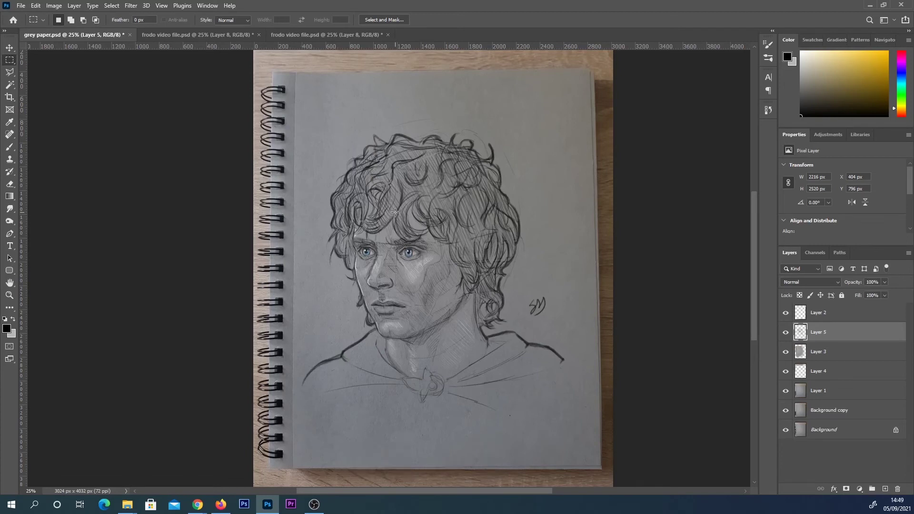
{"action": "left_click_drag", "start_coordinate": [402, 217], "coordinate": [406, 199]}
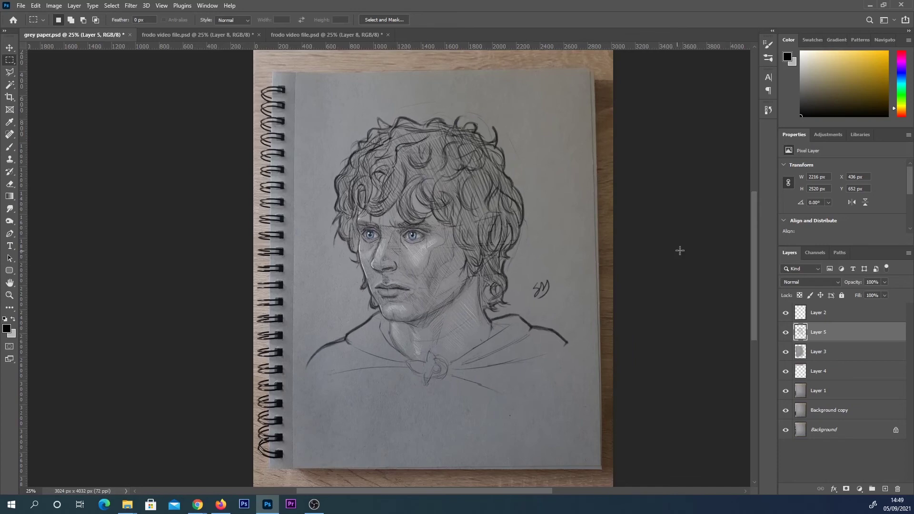
Try the Overlay blend mode on the pasted portrait layer, and return it to Normal
{"action": "left_click", "coordinate": [801, 281]}
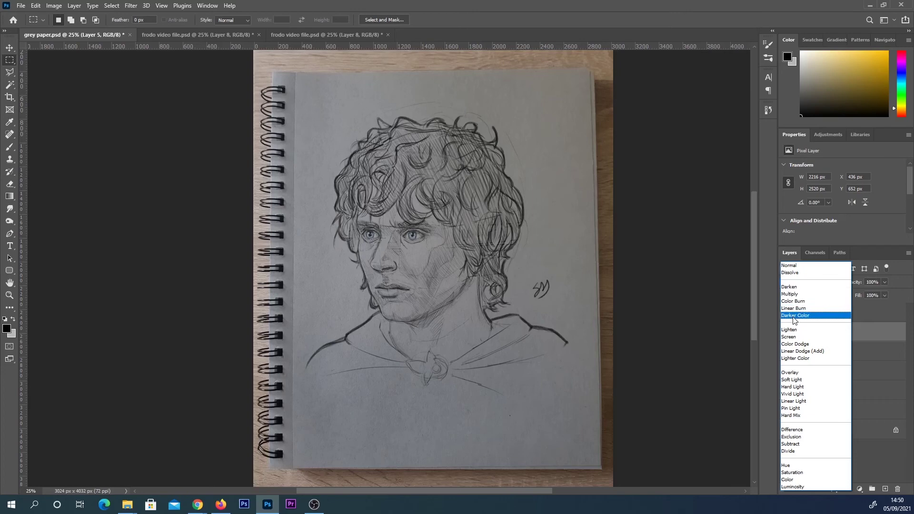
{"action": "left_click", "coordinate": [792, 374]}
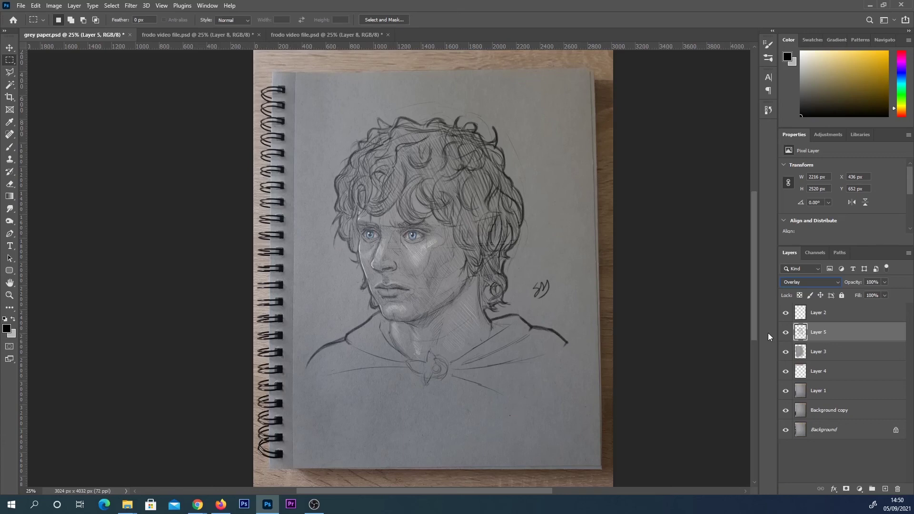
{"action": "left_click", "coordinate": [810, 282]}
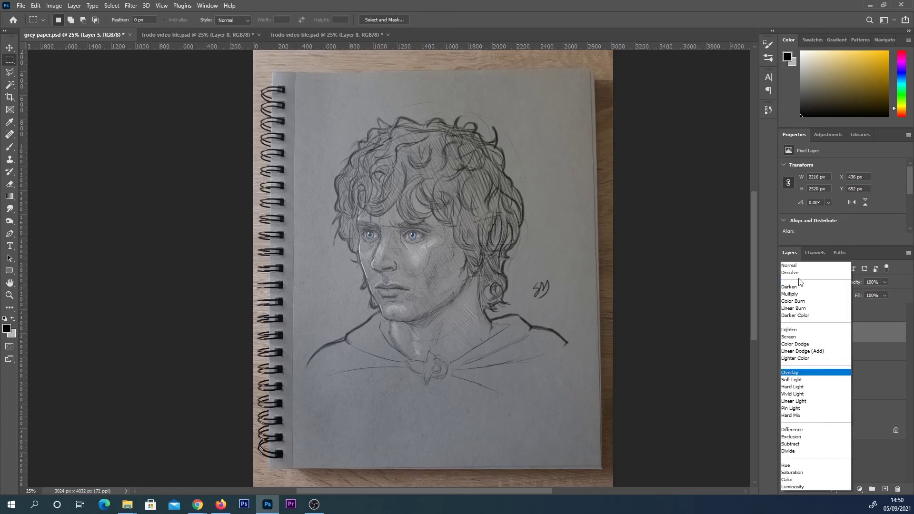
{"action": "left_click", "coordinate": [794, 266]}
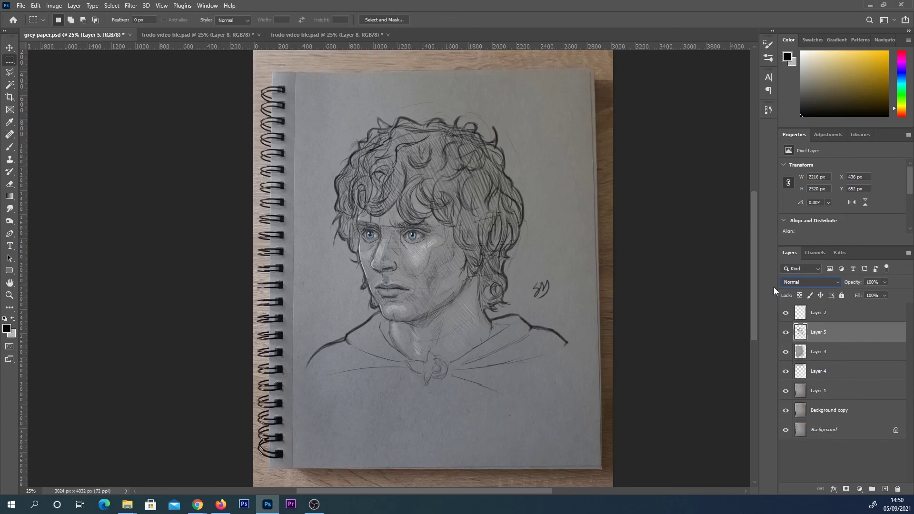